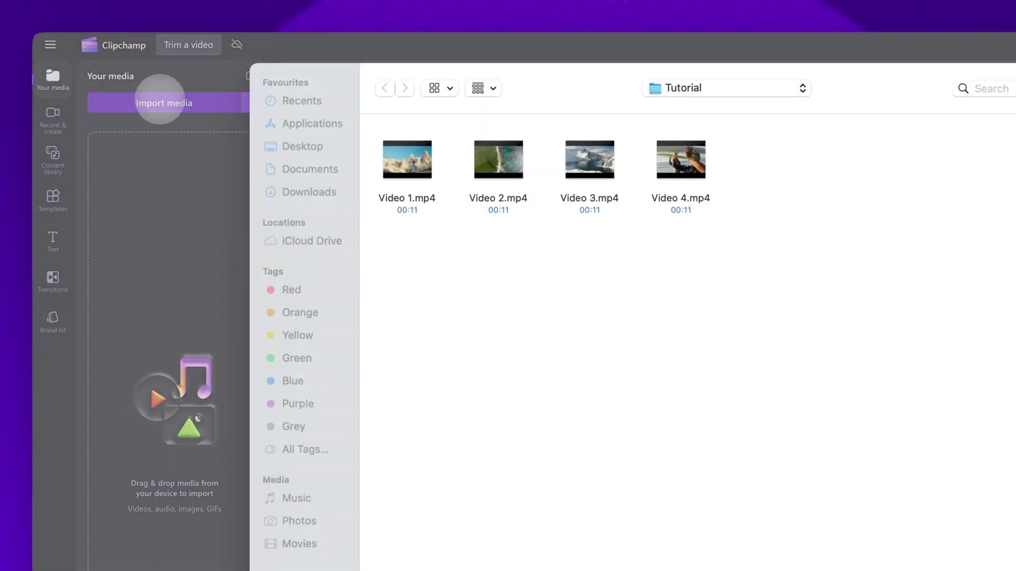
Import Video 1.mp4 from the Tutorial folder and drag it onto the timeline.
left_click(405, 170)
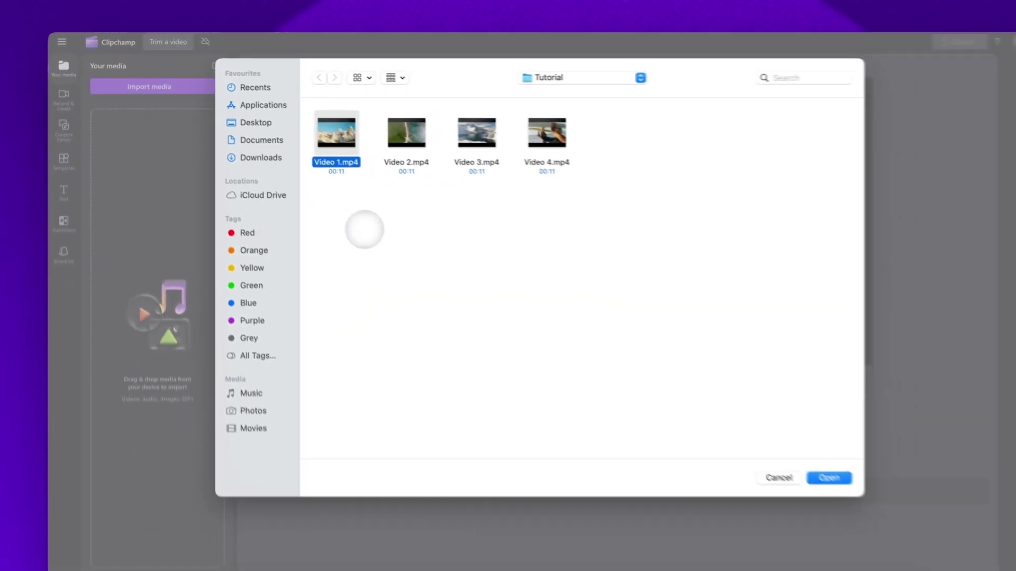
left_click(774, 445)
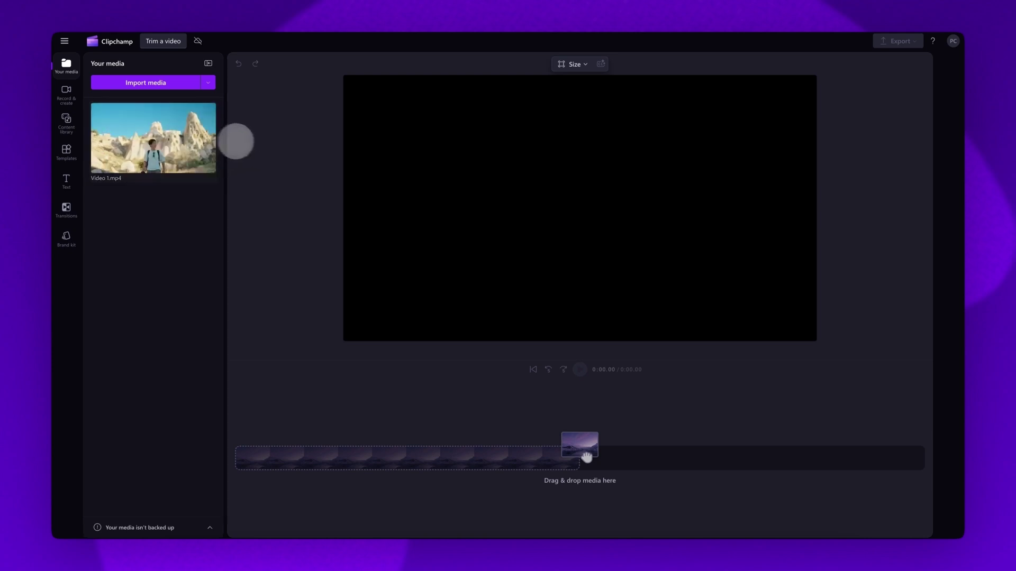
mouse_move(153, 137)
left_mouse_down()
mouse_move(377, 427)
mouse_move(377, 460)
left_mouse_up()
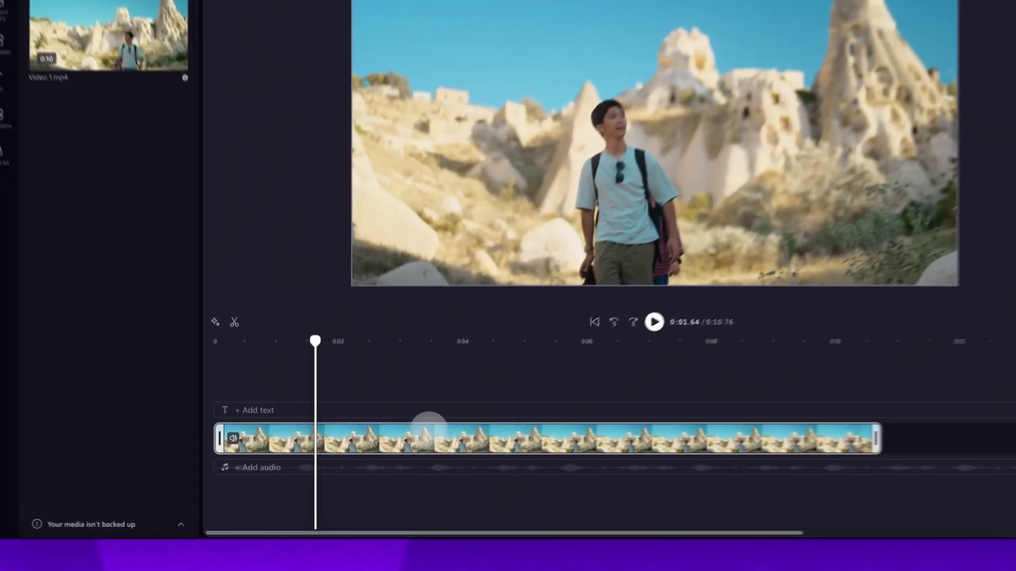
Trim about a second off Video 1's start and set its end to about nine seconds.
left_click(423, 461)
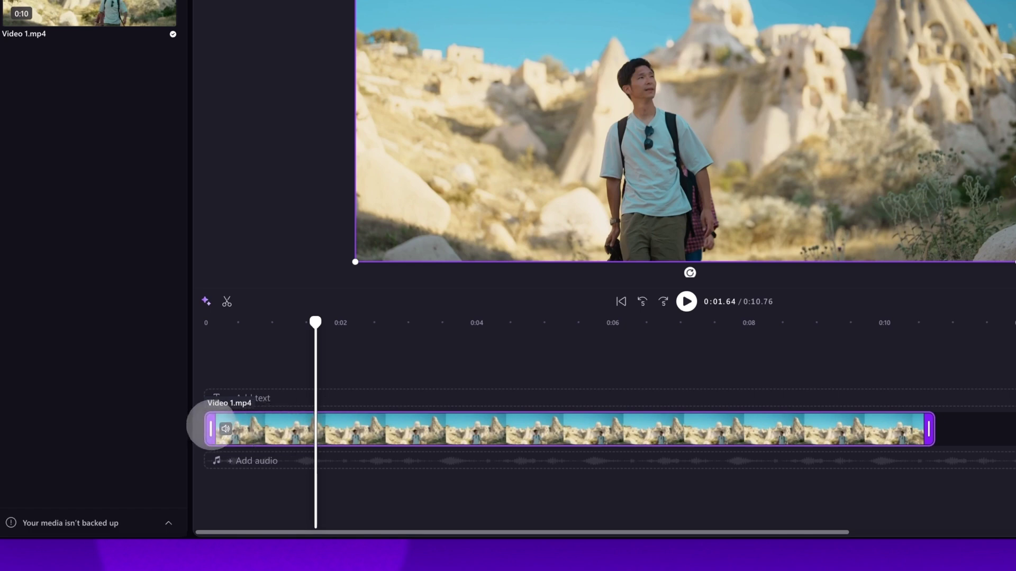
left_click_drag(210, 427, 302, 431)
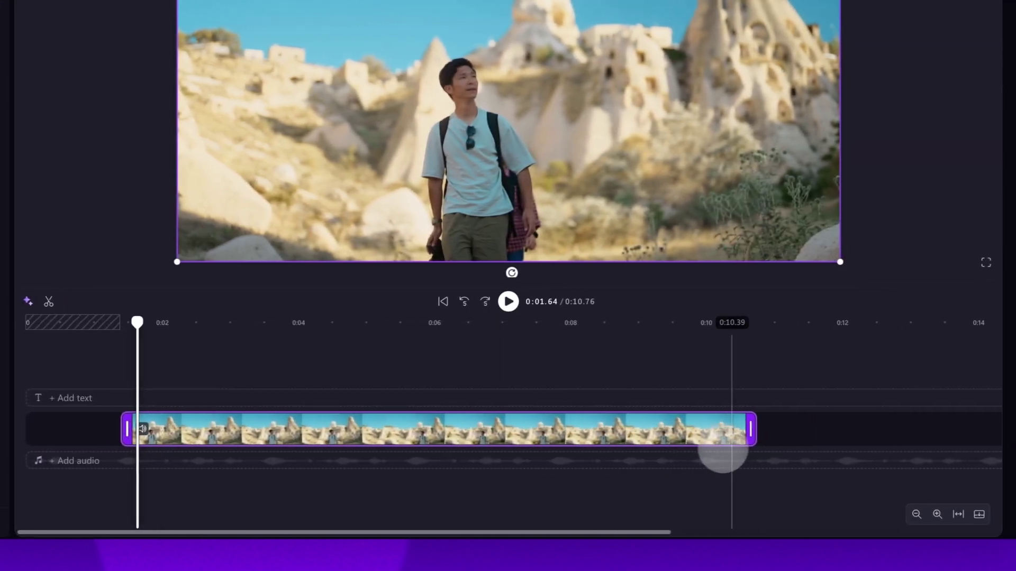
left_click_drag(742, 431, 742, 431)
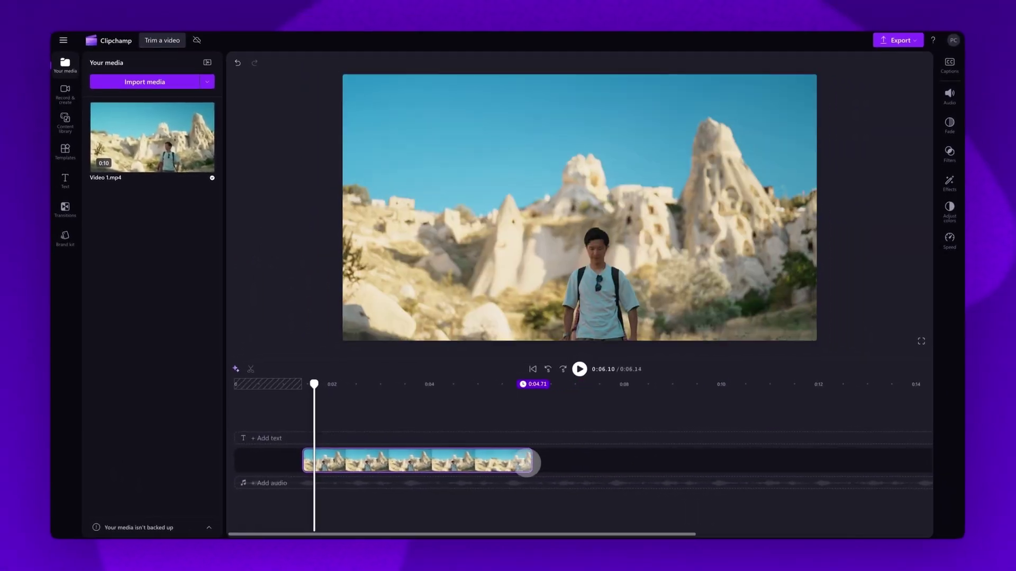
left_click_drag(530, 462, 530, 463)
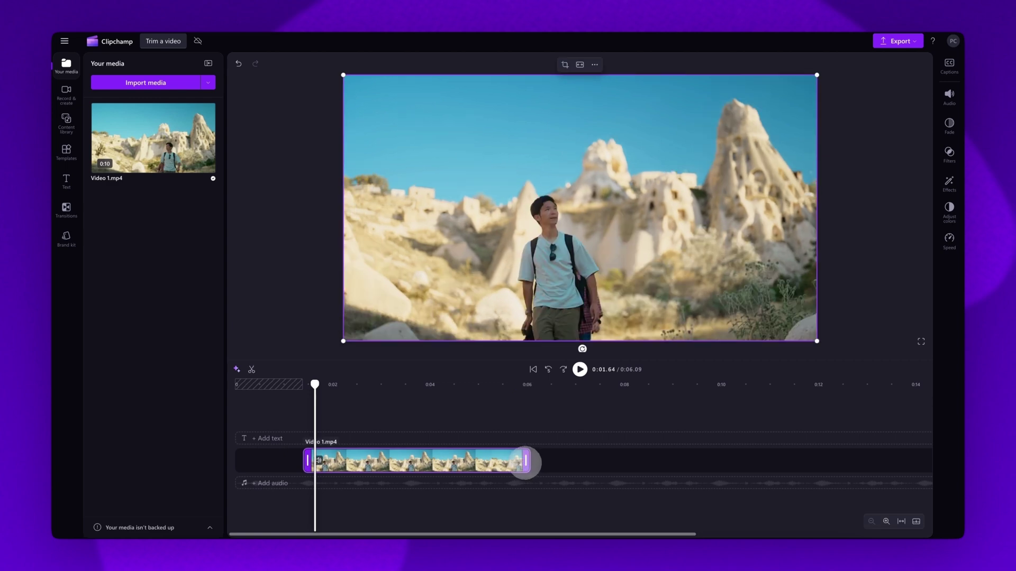
left_click_drag(524, 463, 705, 463)
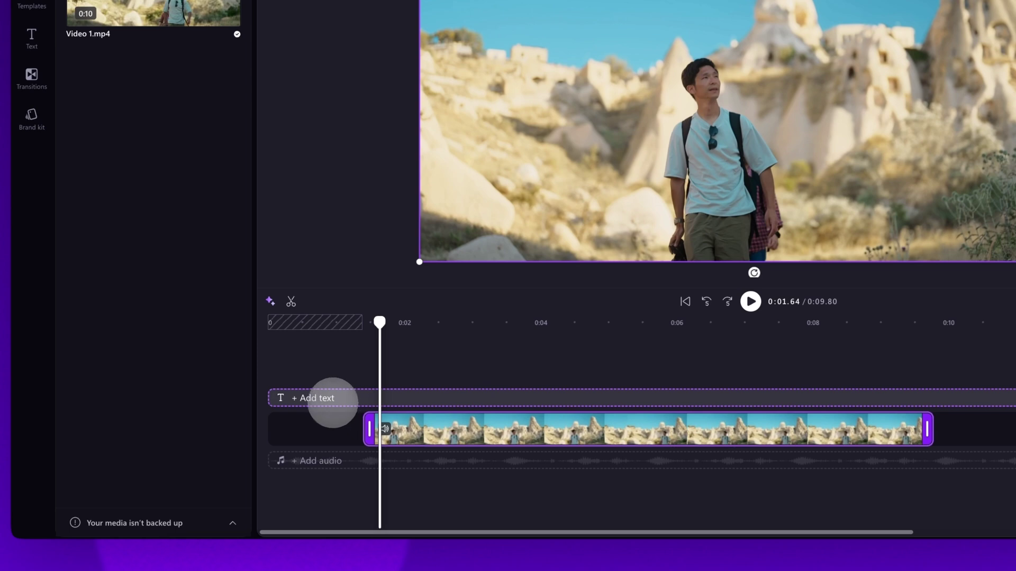
mouse_move(269, 461)
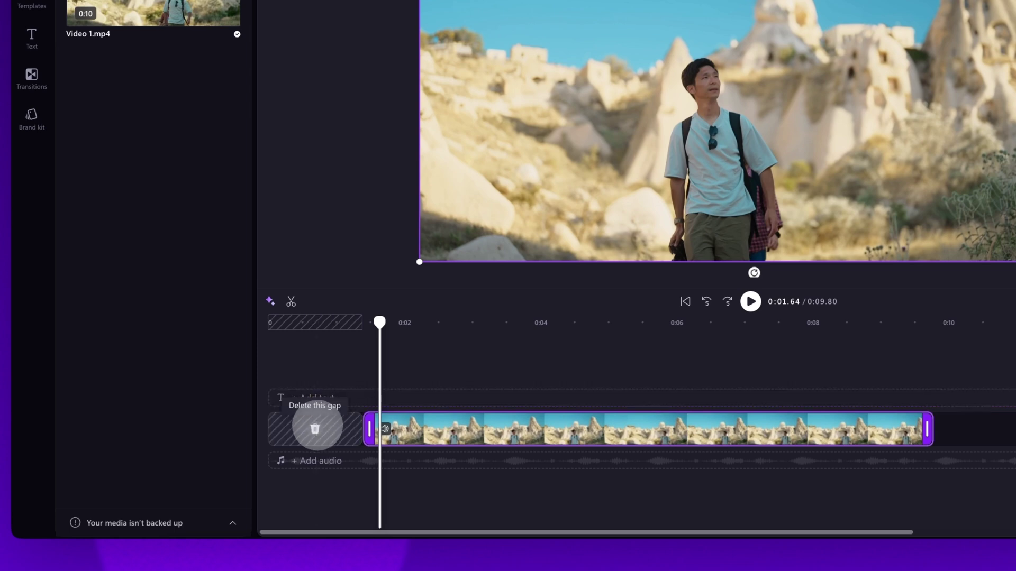
Delete the roughly 1.4-second gap before the Video 1 clip.
left_click(315, 428)
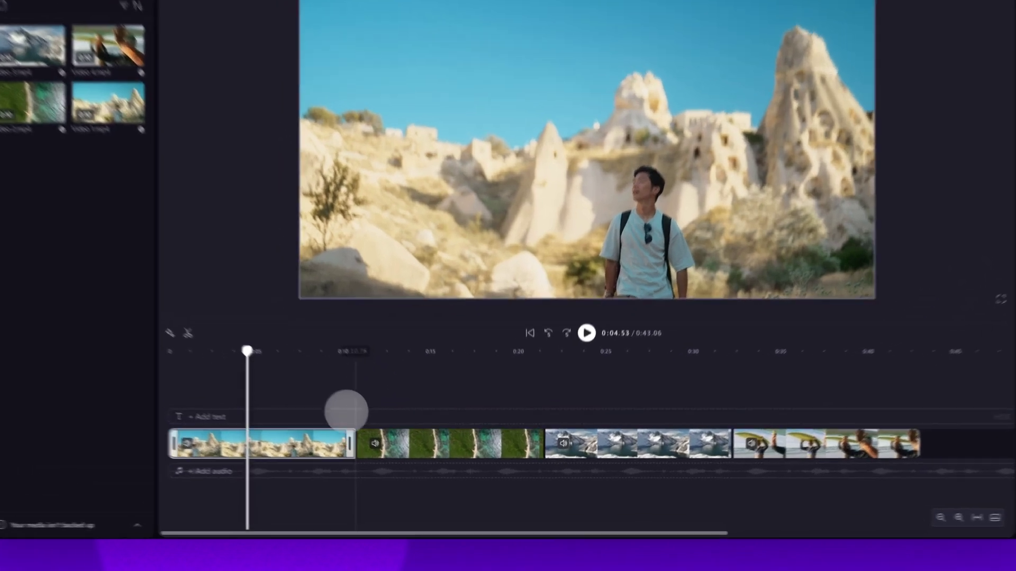
Shift-select the clips and trim their ends and starts inward together, leaving gaps.
left_click(310, 426)
left_click(415, 430, "ctrl")
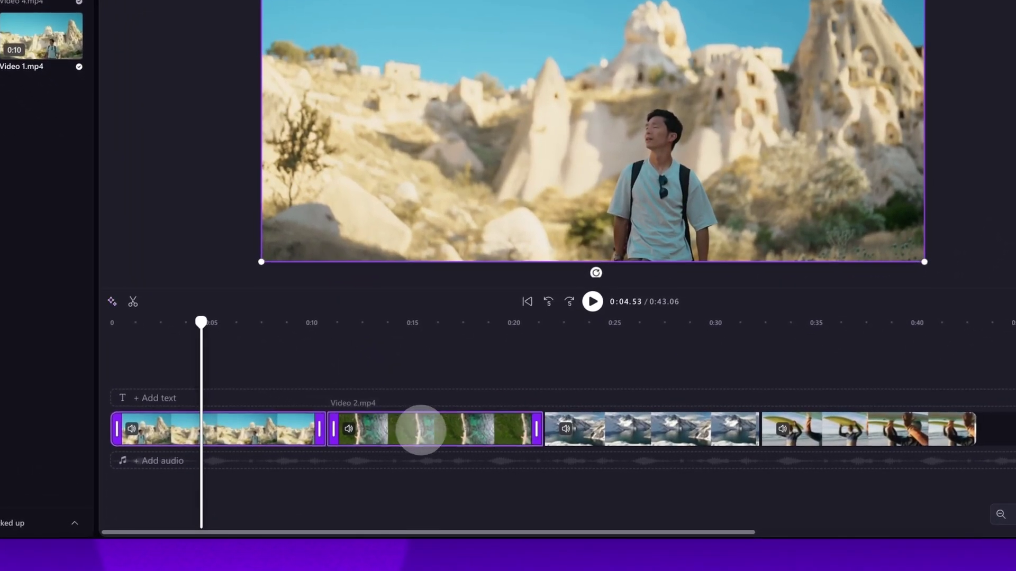
left_click(607, 431, "ctrl")
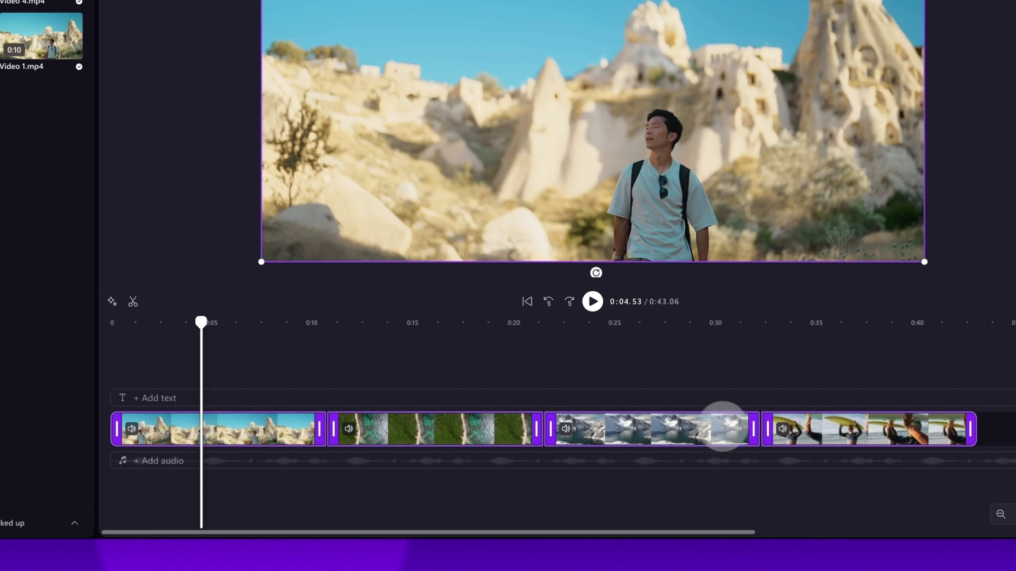
left_click_drag(752, 429, 710, 428)
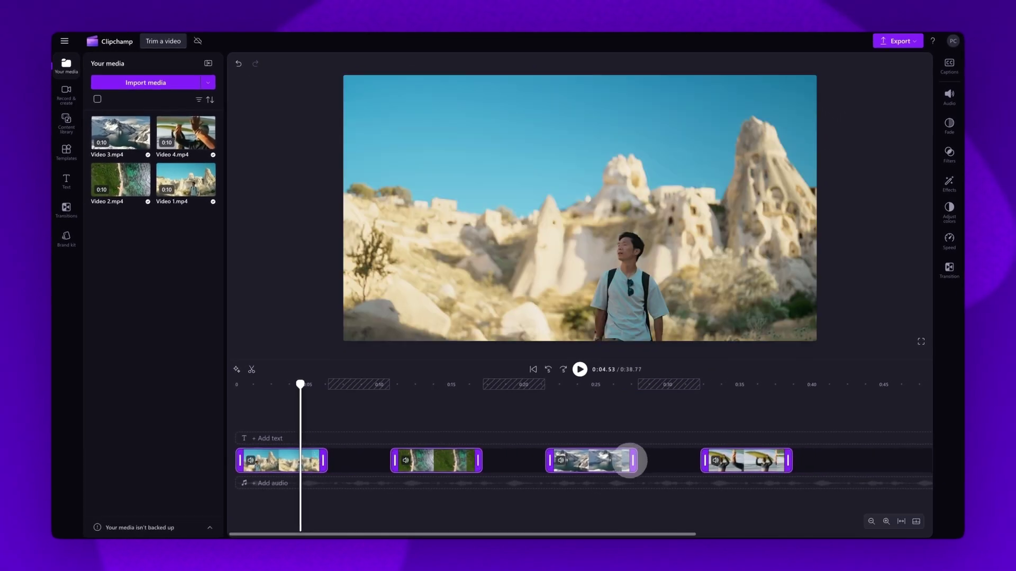
left_click_drag(550, 461, 583, 463)
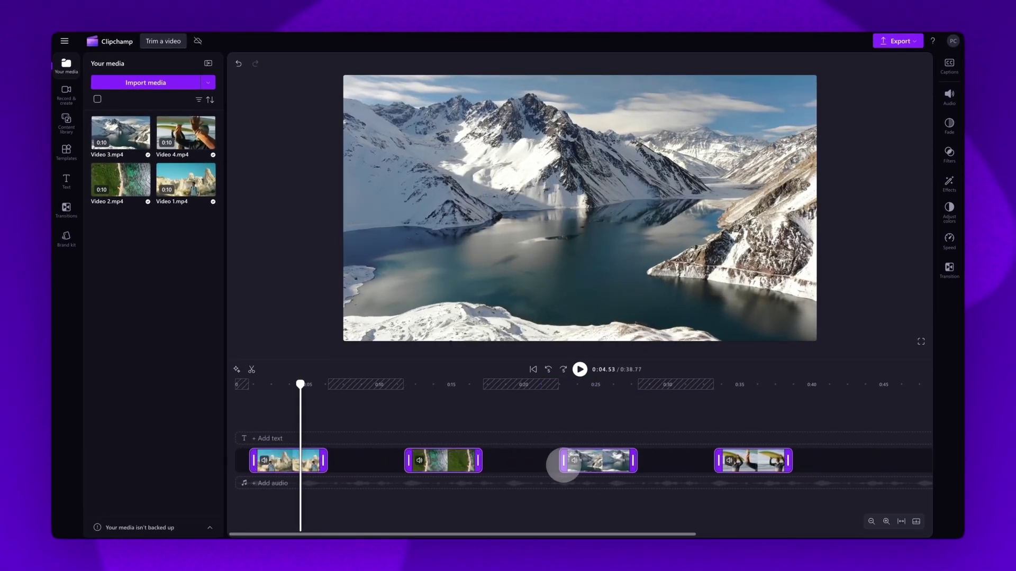
Use Delete all visual gaps on a timeline gap so the clips sit back to back.
left_click(509, 460)
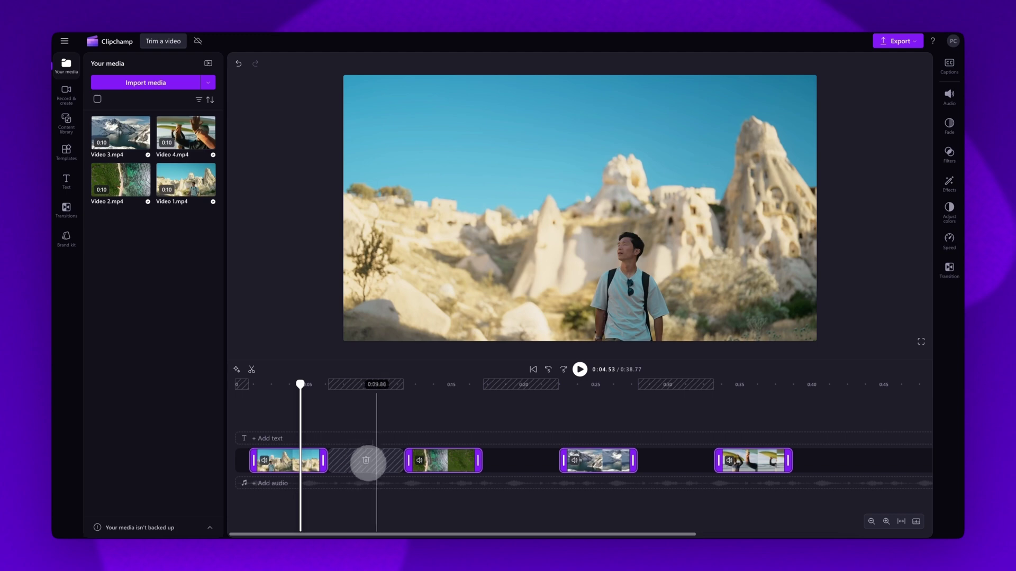
right_click(382, 460)
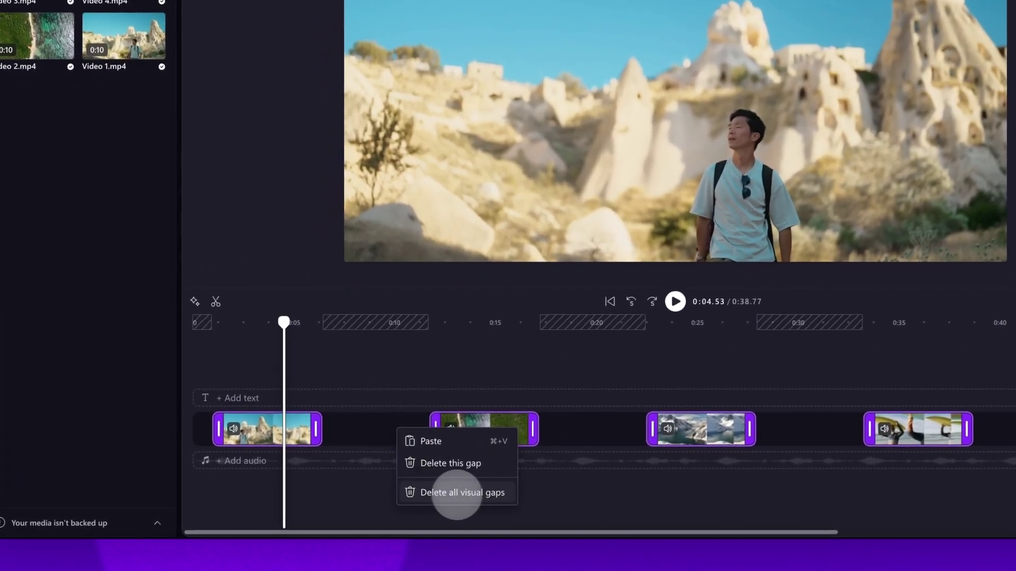
left_click(479, 493)
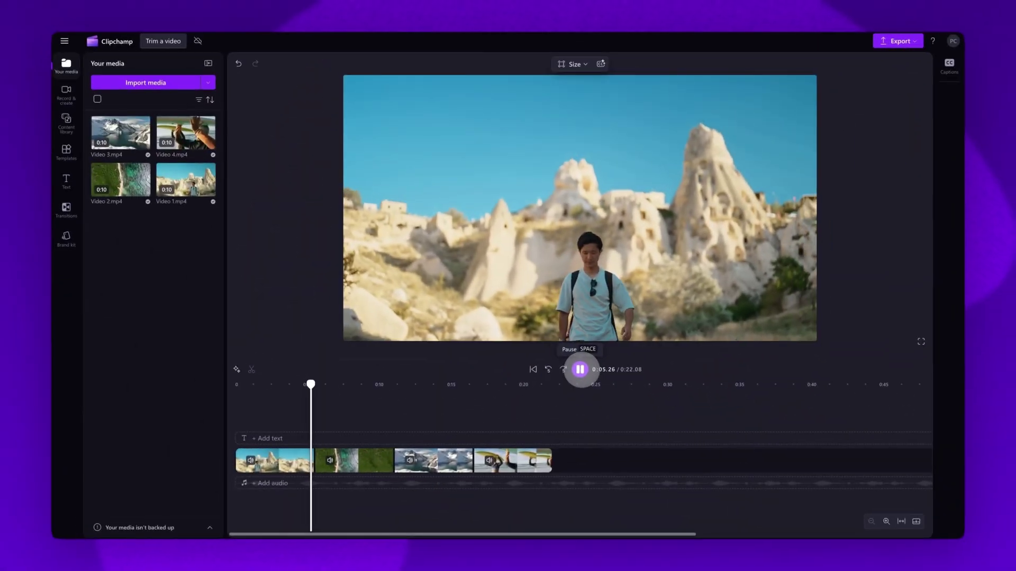
Pause the preview and export the 22-second project at 1080p.
left_click(579, 368)
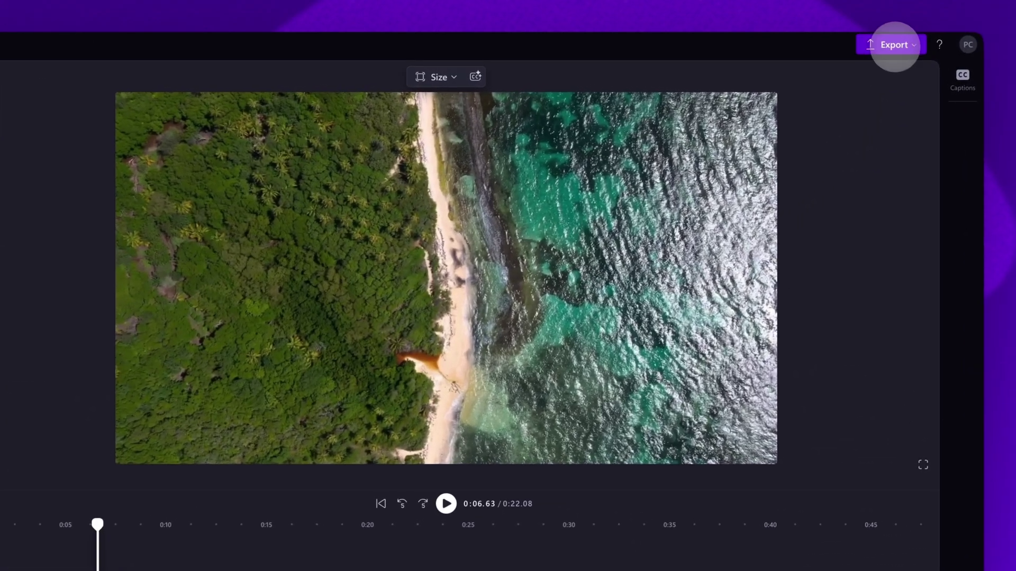
left_click(894, 44)
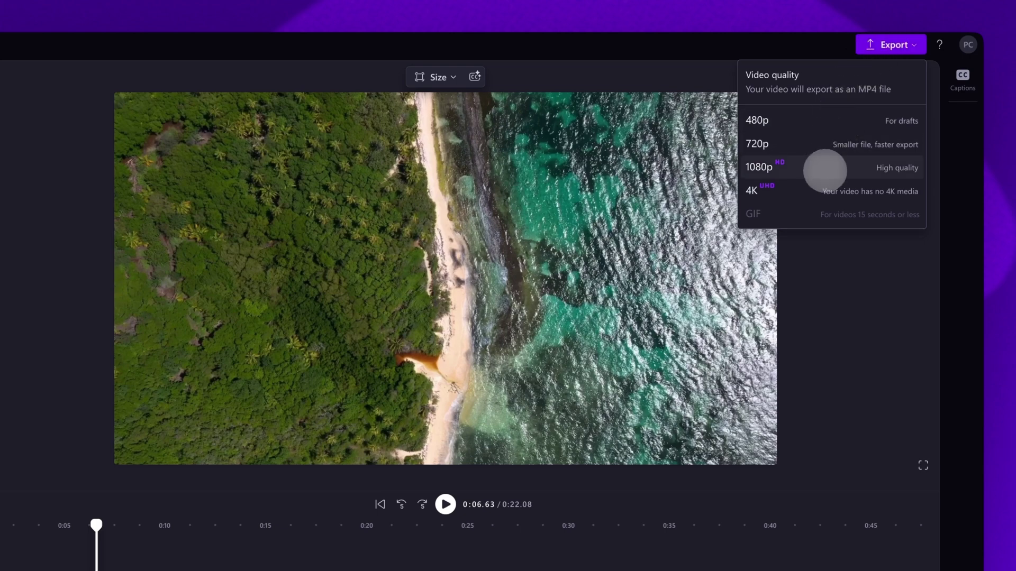
left_click(826, 168)
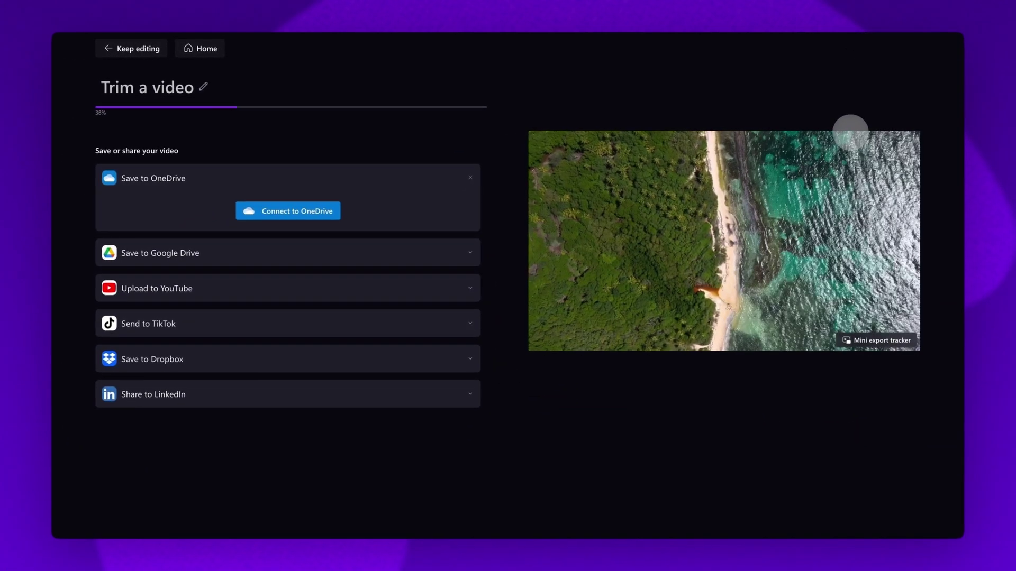